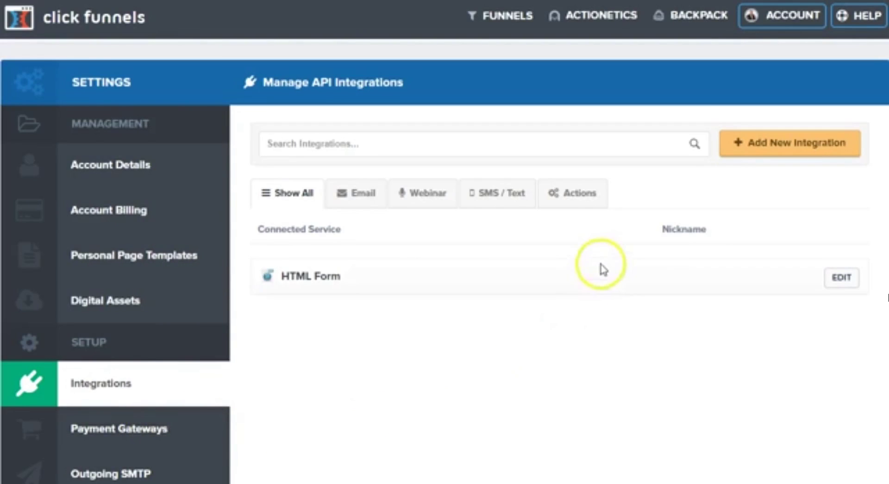
Open the Add New Integration dialog from the API Integrations settings page
left_click(778, 148)
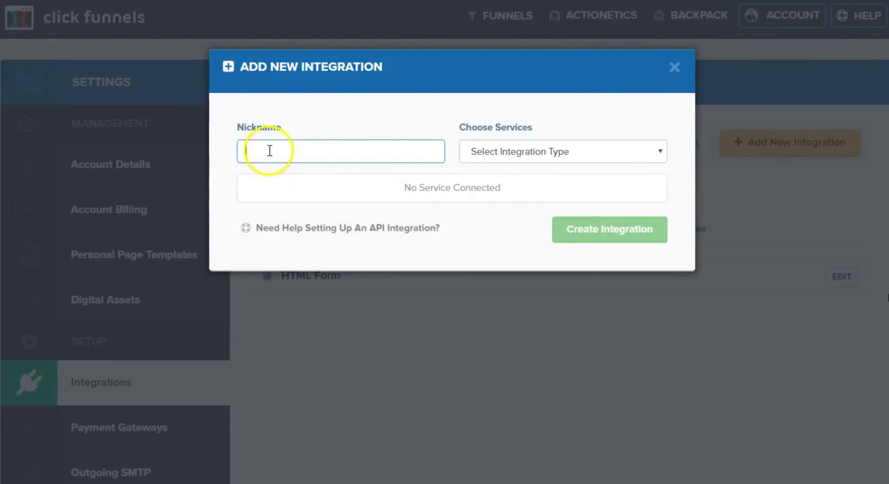
Expand the Select Integration Type dropdown to list services like Actionetics, Aweber, Drip and Getresponse
left_click(537, 152)
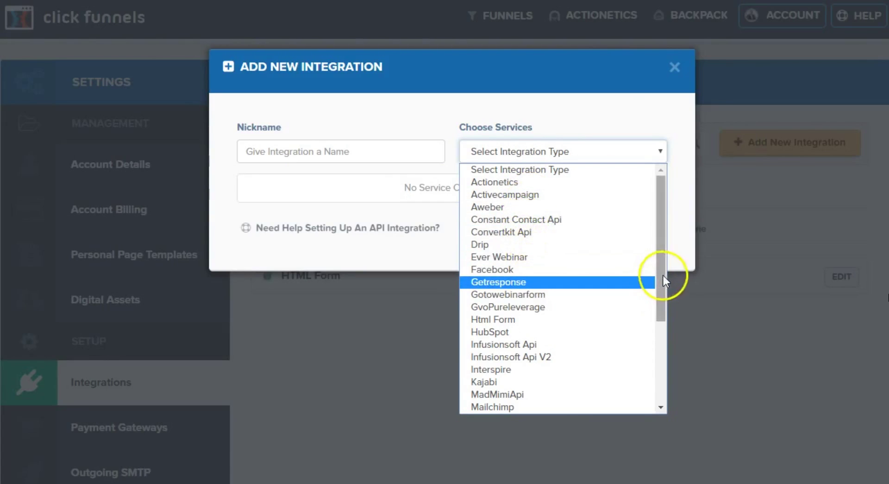
Scroll through every integration type from Actionetics to ZenDirect, noting Zapier, then dismiss the list unselected
left_click_drag(664, 278, 665, 331)
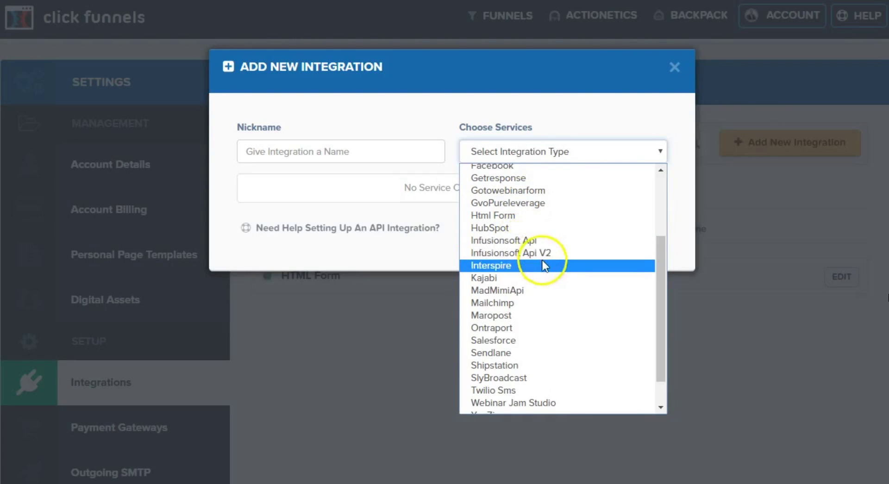
left_click_drag(664, 258, 660, 294)
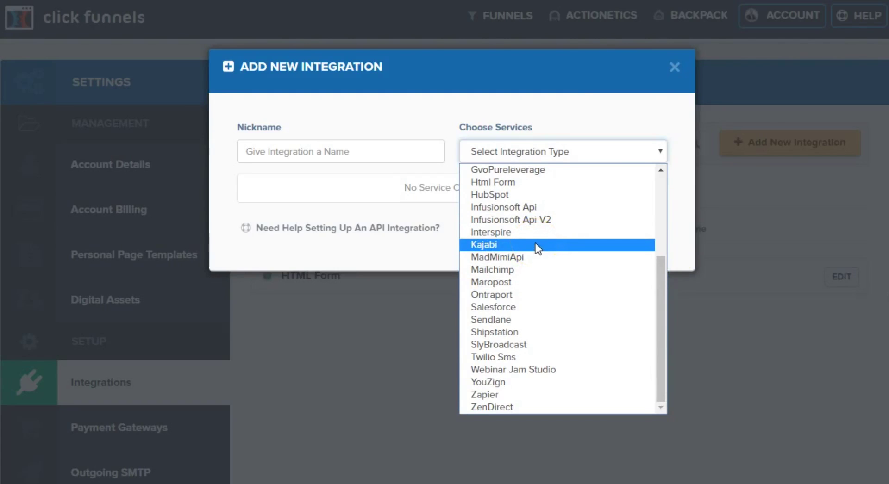
left_click(610, 263)
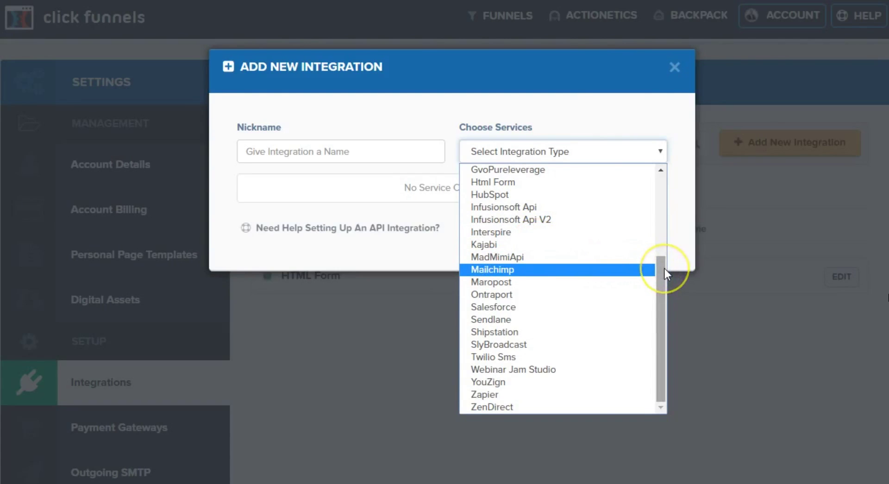
left_click_drag(665, 269, 665, 290)
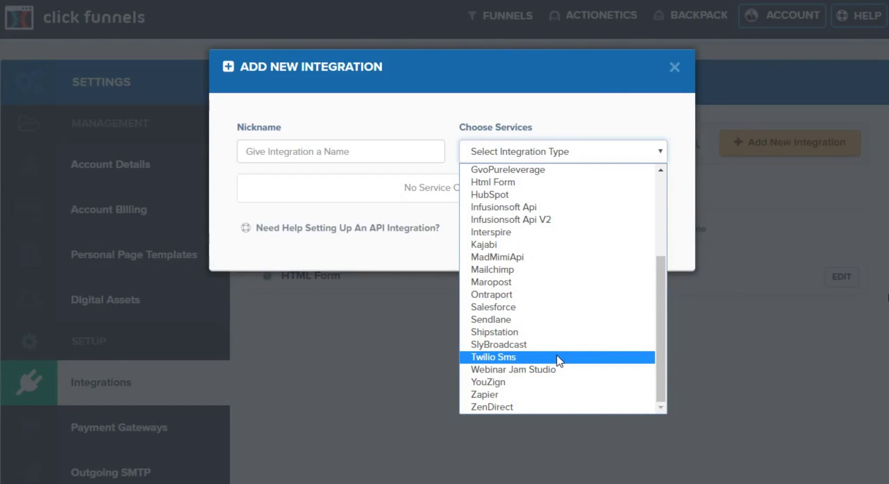
left_click(559, 369)
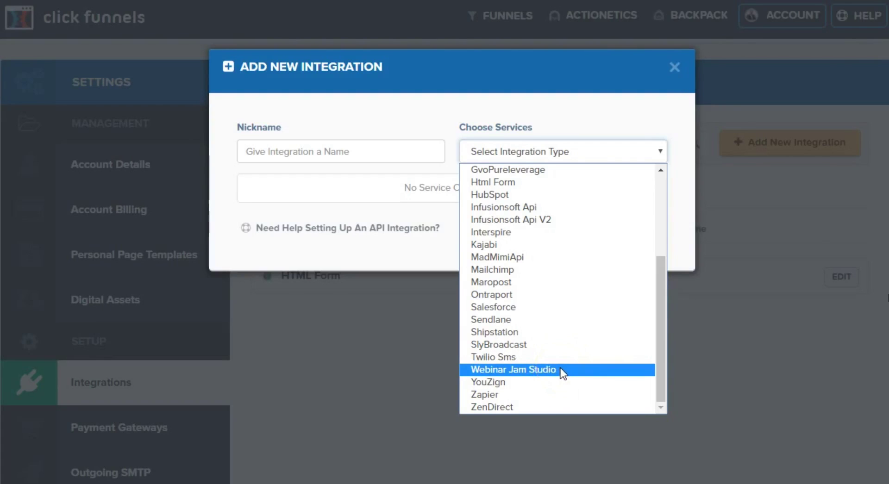
left_click_drag(562, 372, 531, 392)
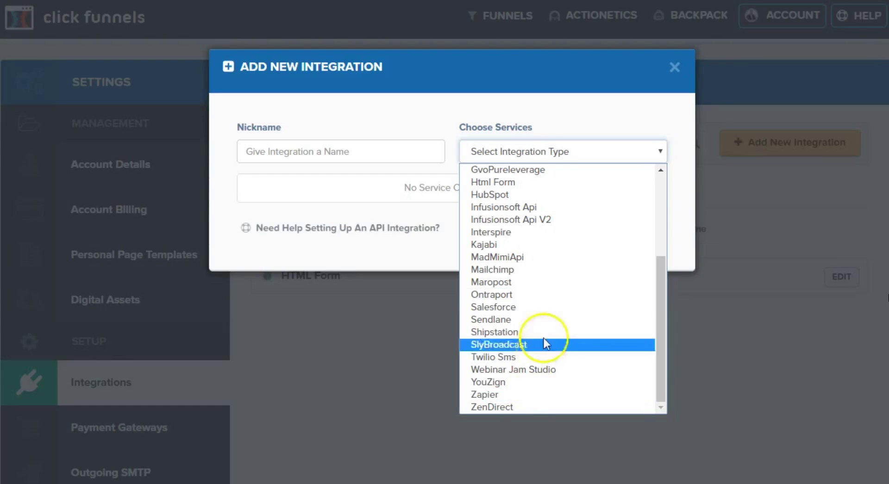
scroll(561, 240, "up", 3)
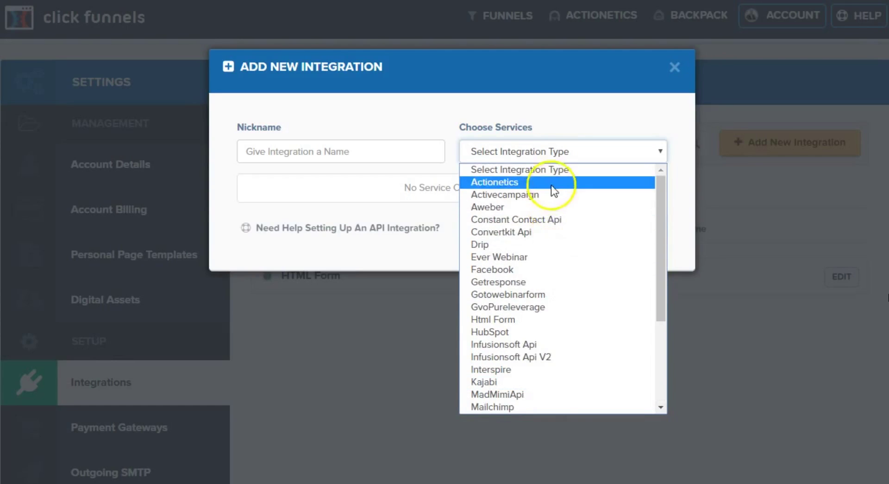
scroll(549, 189, "down", 3)
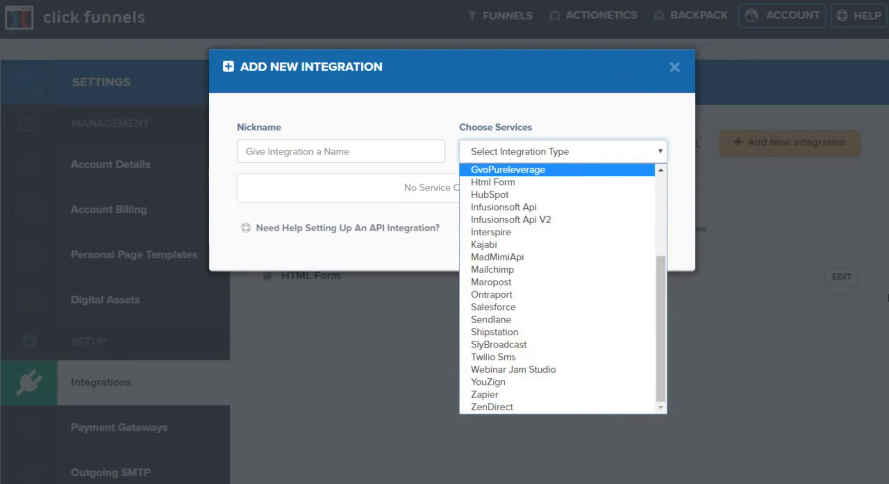
key("Escape")
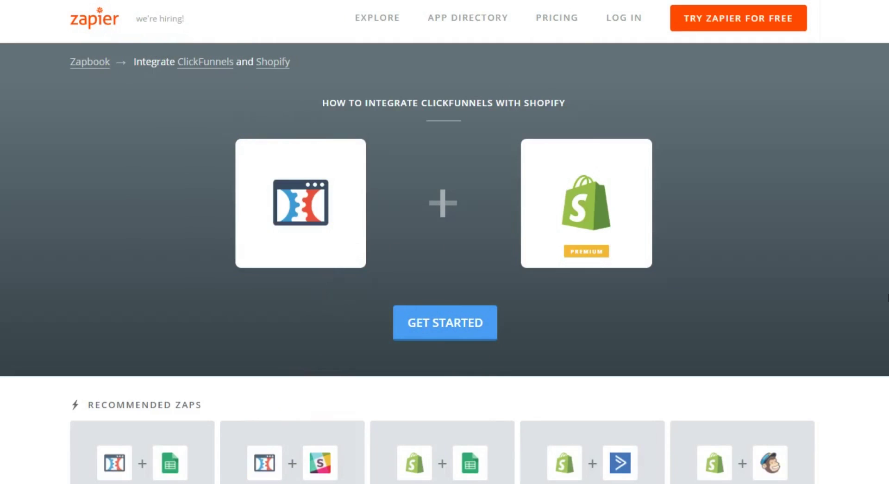
scroll(445, 241, "down", 3)
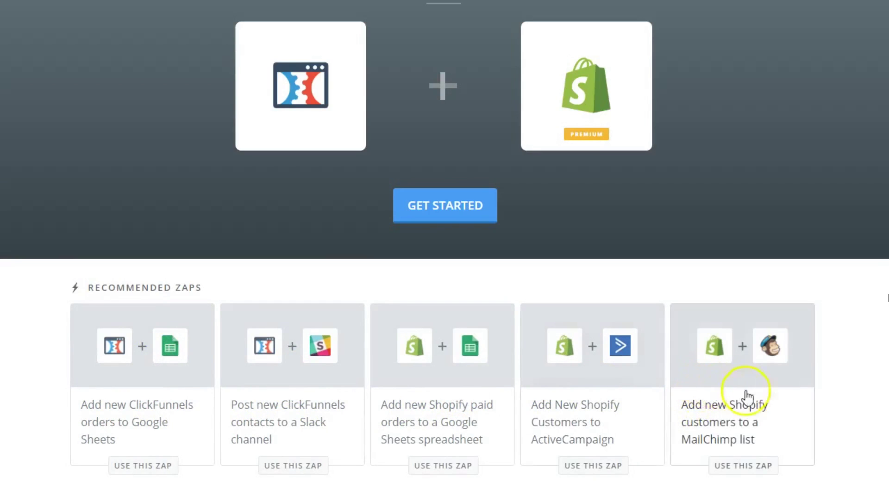
scroll(888, 298, "down", 6)
scroll(888, 298, "down", 2)
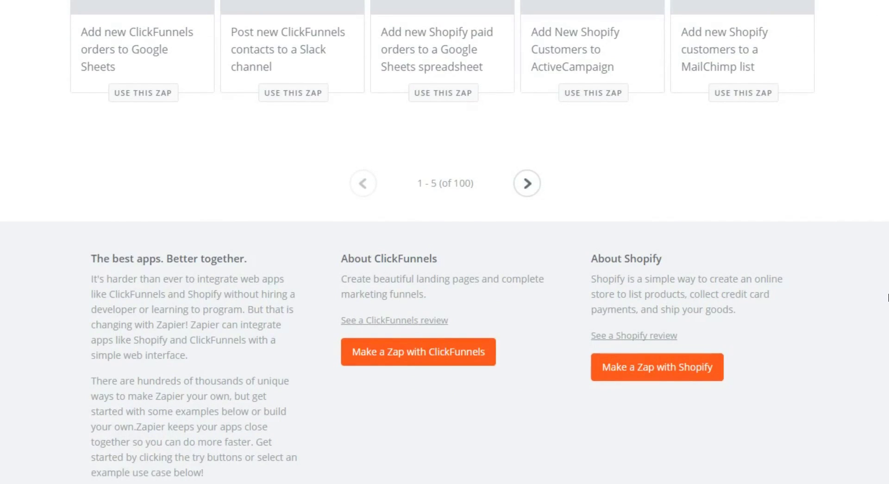
scroll(888, 298, "down", 1)
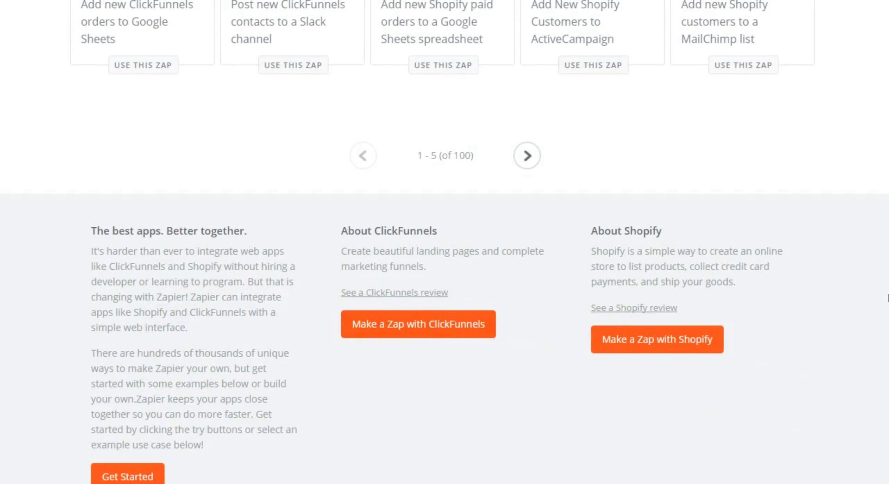
scroll(888, 298, "up", 15)
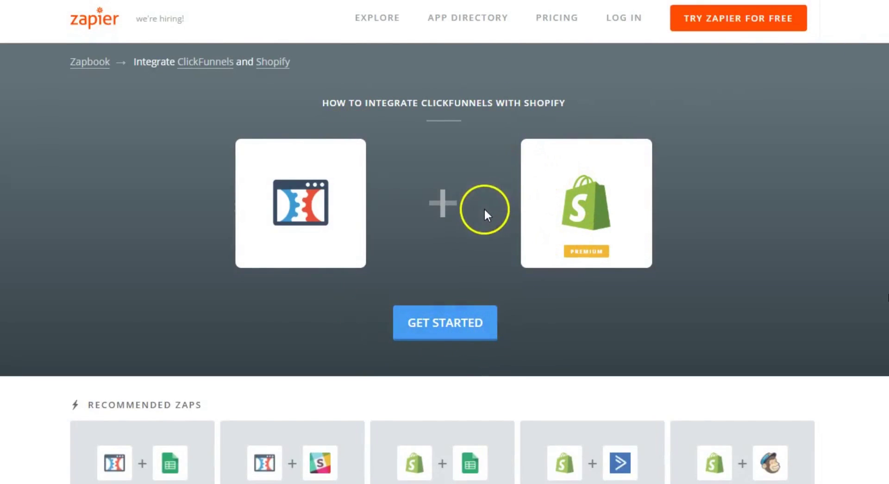
left_click(443, 323)
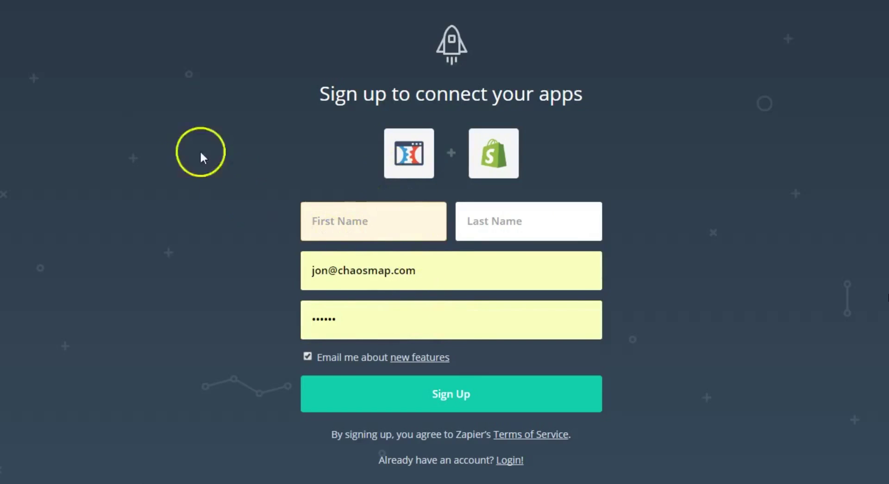
left_click(140, 109)
right_click(139, 109)
left_click(161, 119)
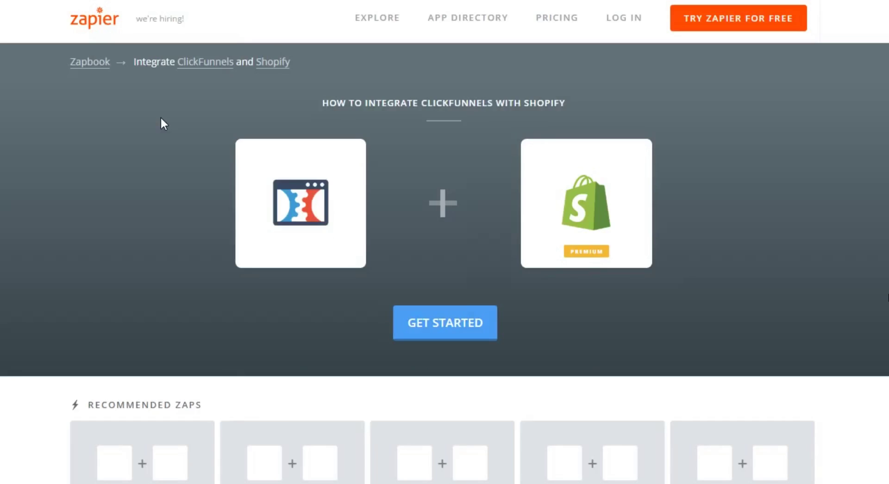
left_click(319, 179)
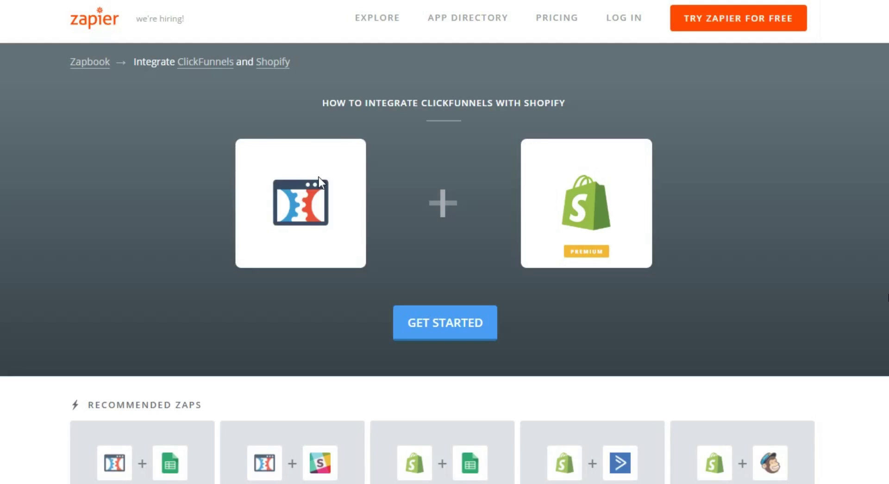
Go to Zapier's Explore page and scroll through the Popular app grid, including ClickFunnels and Shopify
left_click(373, 23)
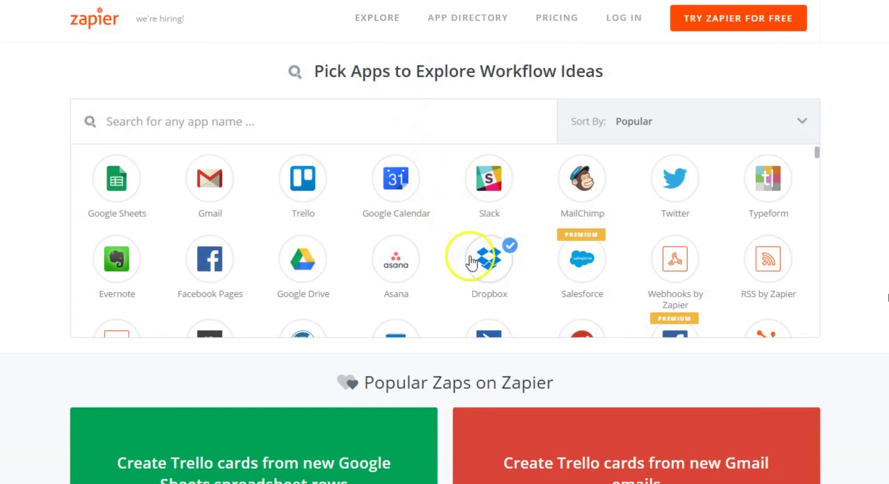
scroll(471, 259, "down", 3)
scroll(472, 263, "down", 3)
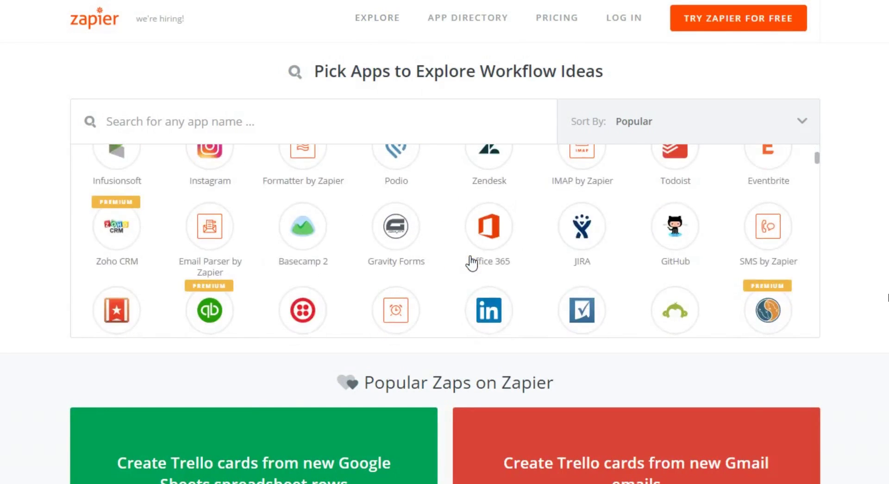
scroll(471, 263, "down", 2)
scroll(473, 261, "down", 2)
scroll(472, 264, "down", 1)
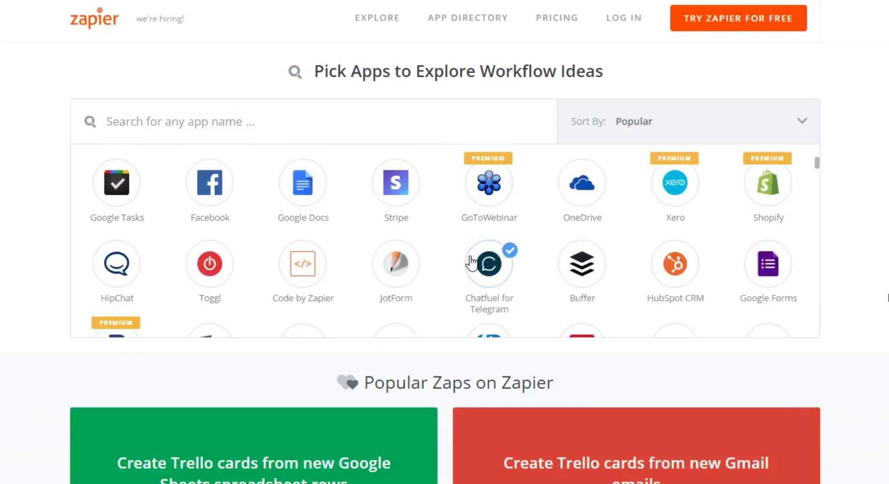
scroll(471, 264, "down", 2)
scroll(471, 264, "down", 1)
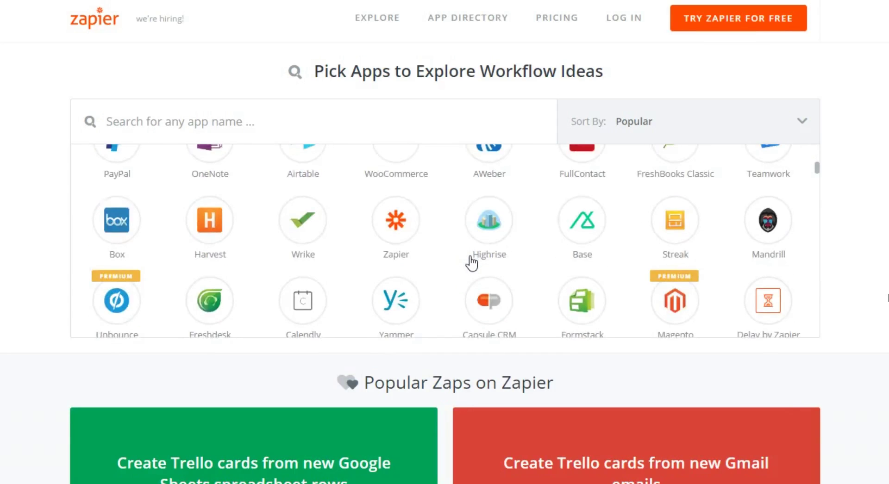
scroll(472, 263, "down", 2)
scroll(472, 263, "down", 3)
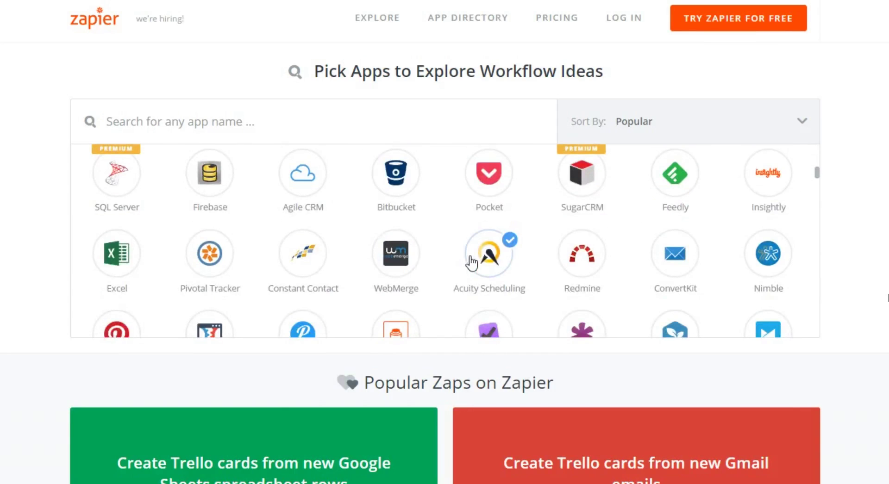
scroll(471, 264, "down", 2)
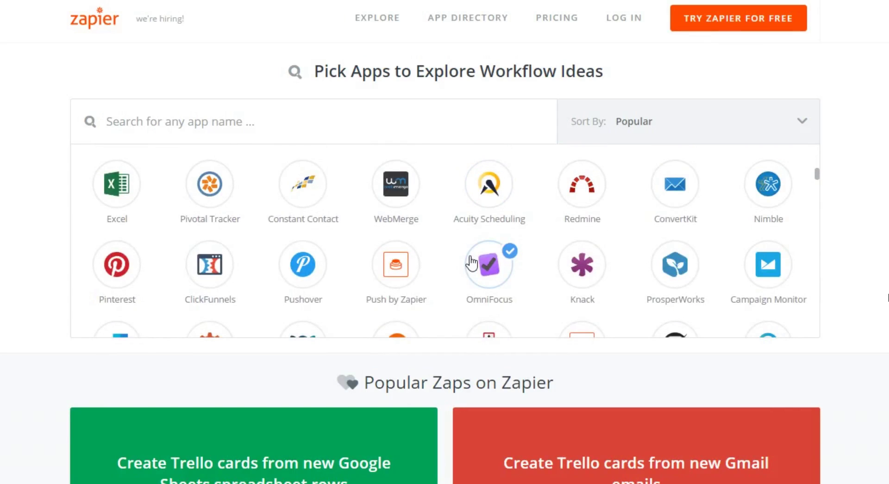
scroll(472, 264, "down", 3)
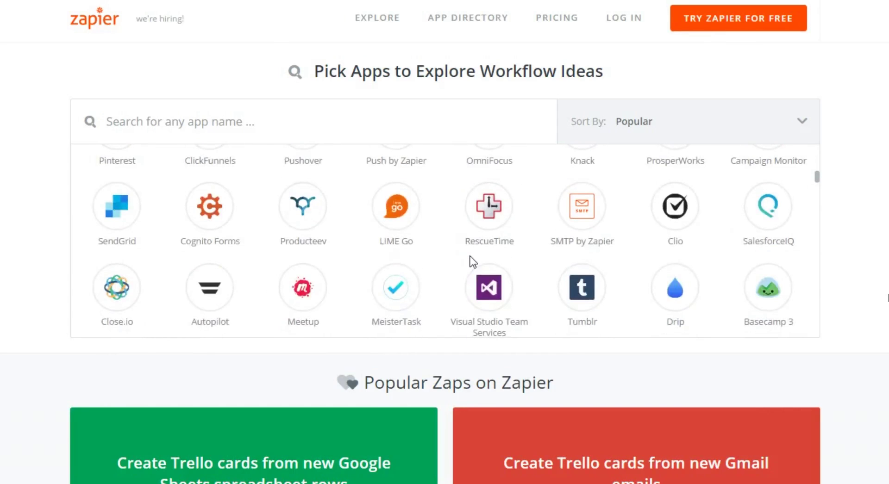
scroll(470, 258, "down", 4)
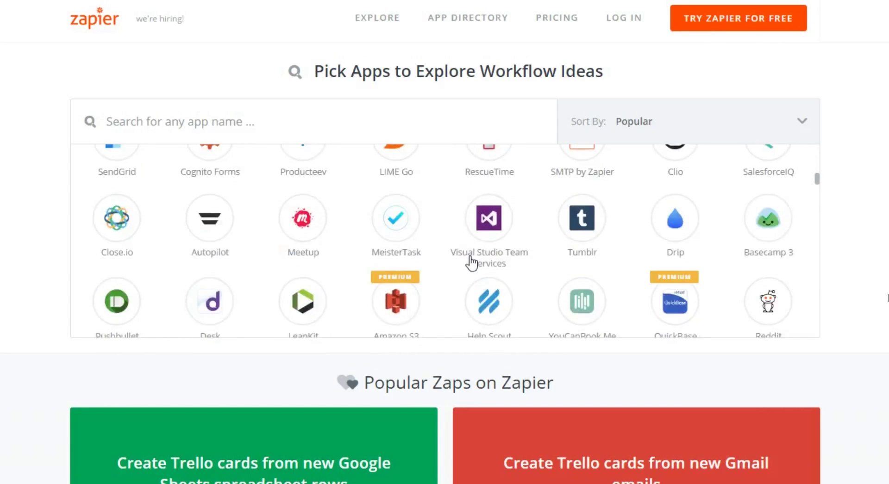